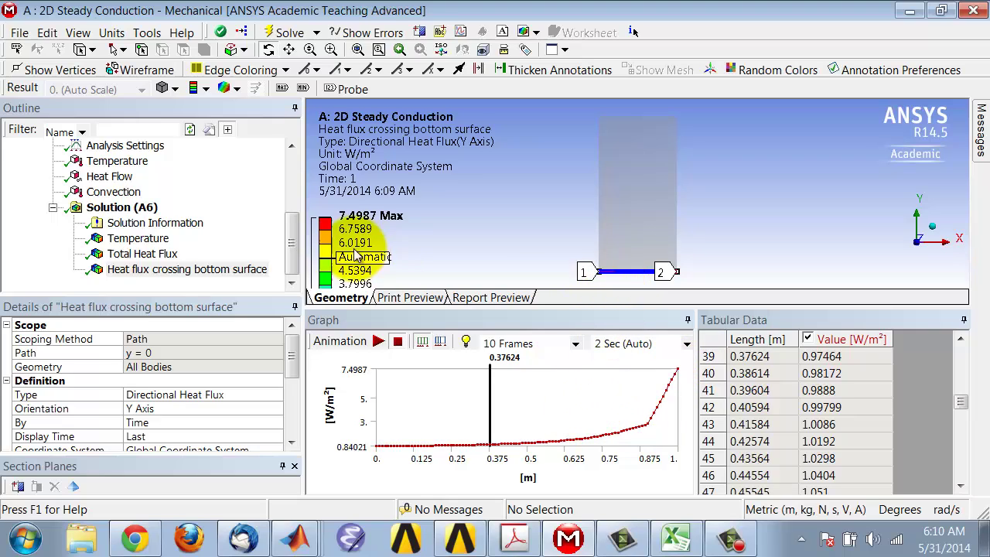
Show the Steady-State Thermal (A5) loads with the Graph and Tabular Data panels auto-hidden
left_click_drag(290, 257, 300, 232)
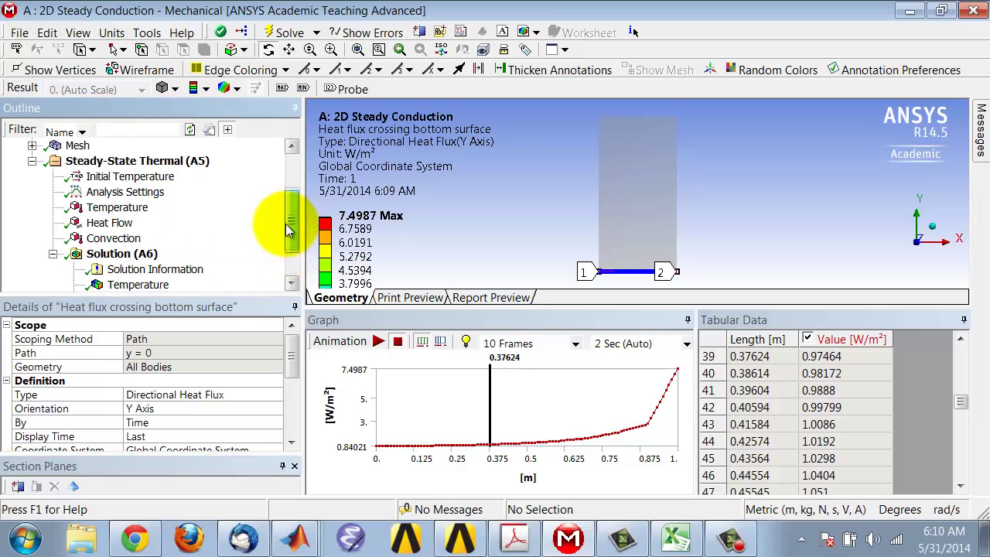
left_click(134, 162)
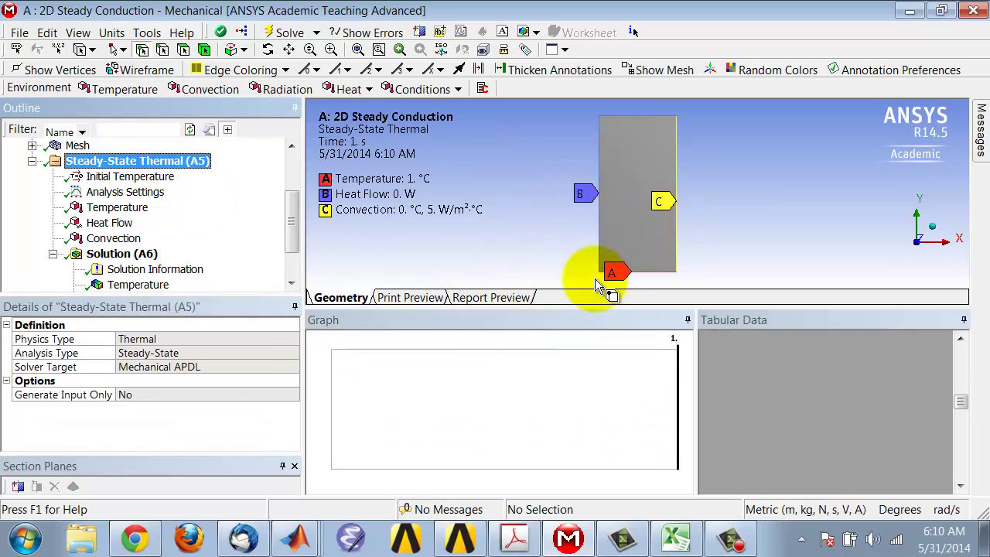
left_click(688, 321)
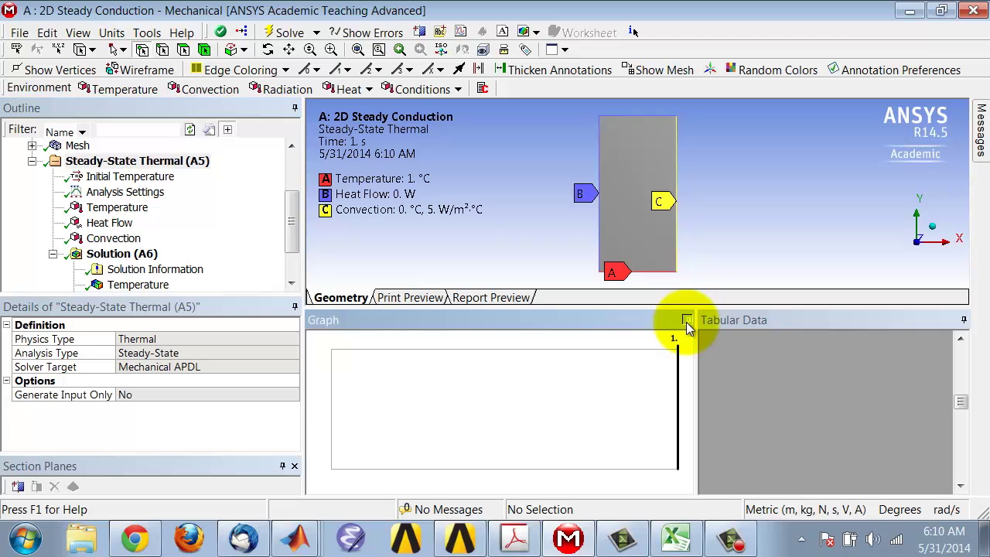
left_click(964, 320)
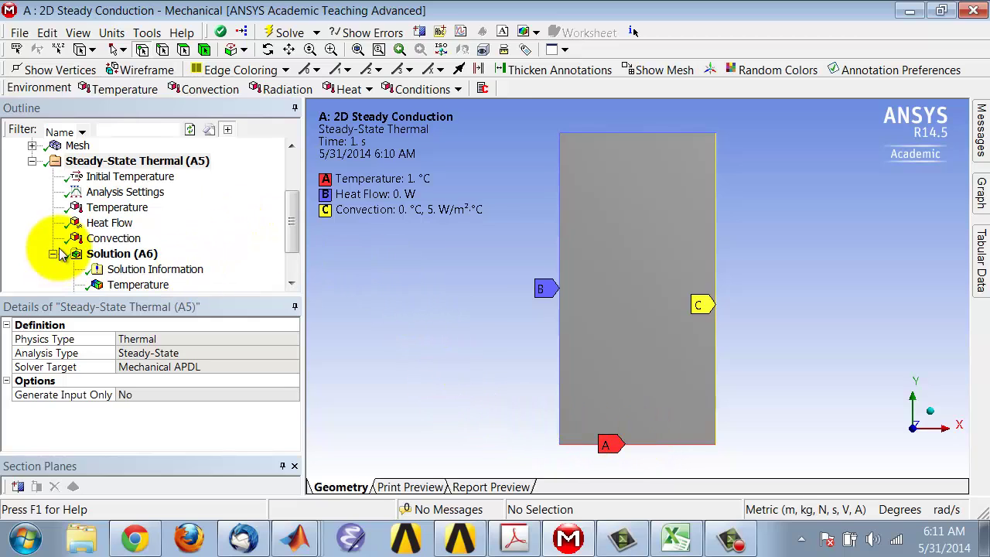
Create a Reaction Probe under Solution (A6) from the bottom-edge Temperature boundary condition
left_click(103, 213)
left_click_drag(103, 213, 118, 259)
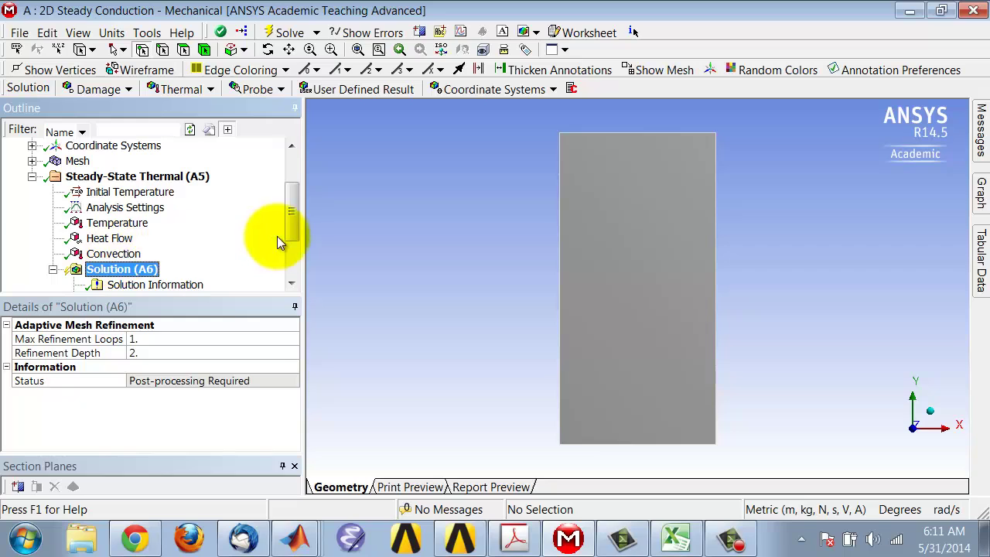
left_click_drag(293, 213, 300, 241)
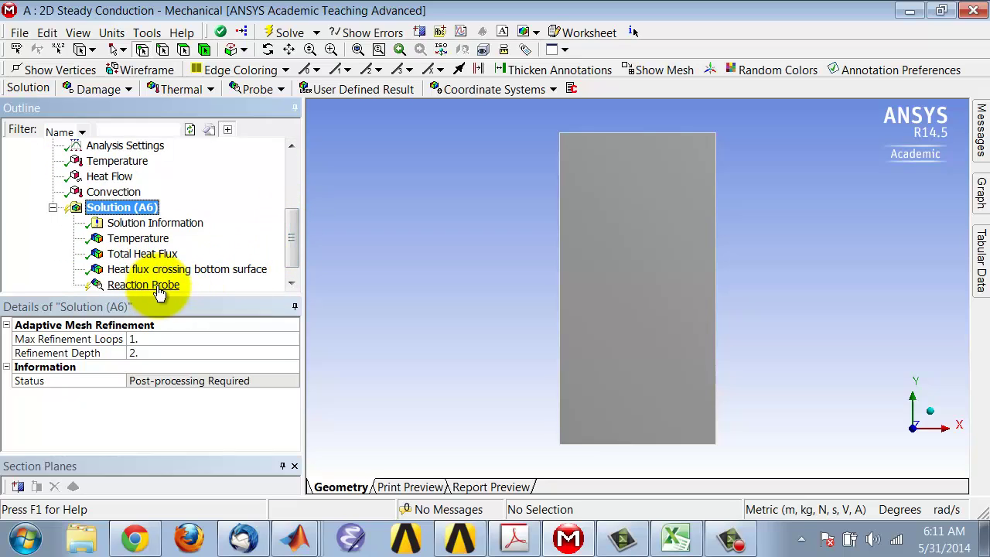
right_click(158, 284)
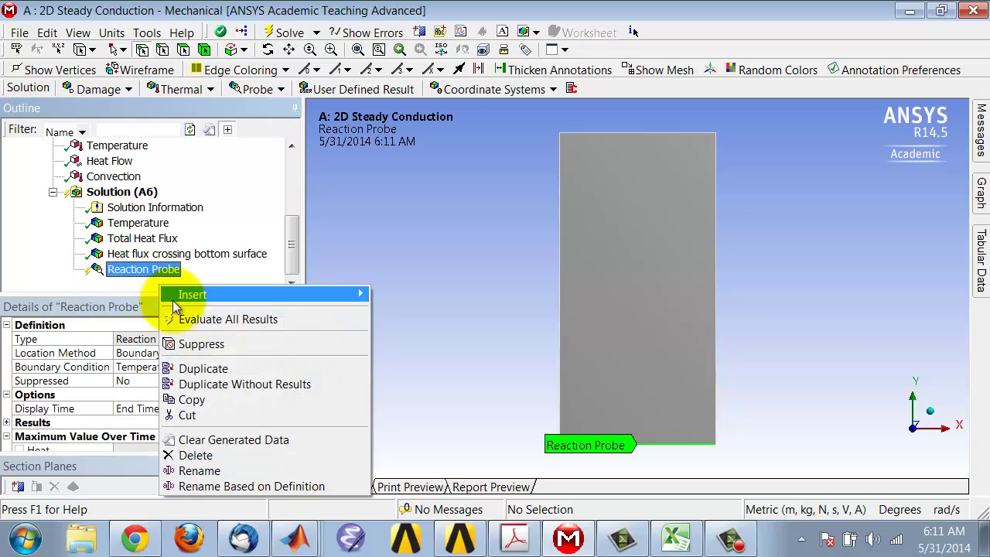
Rename the reaction probe to 'Overall heat flux crossing bottom surface'
left_click(222, 470)
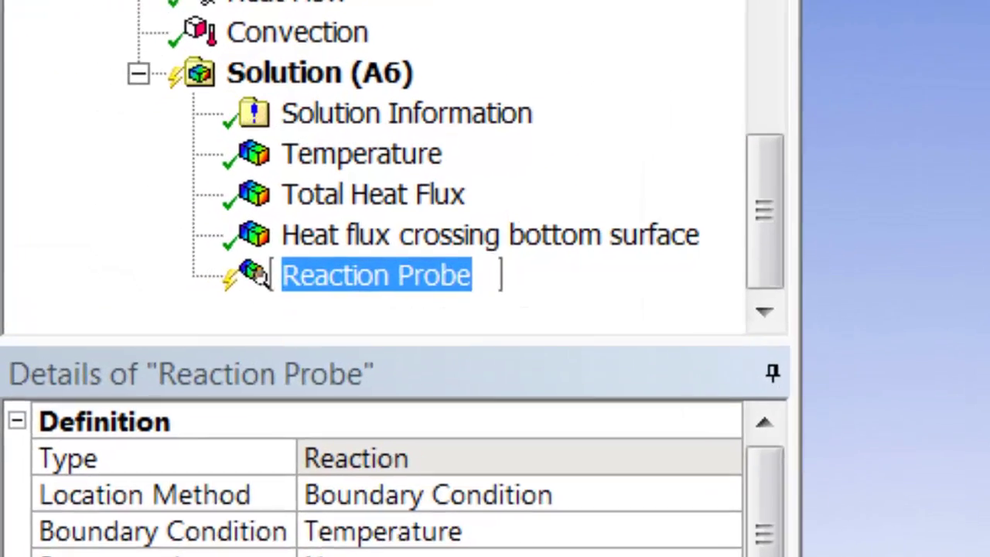
type("O")
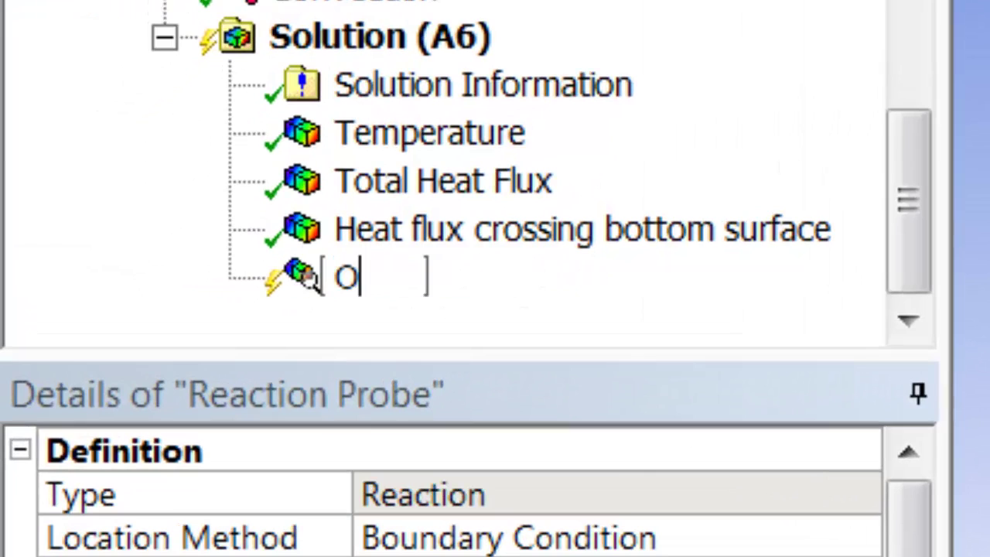
type("verall h")
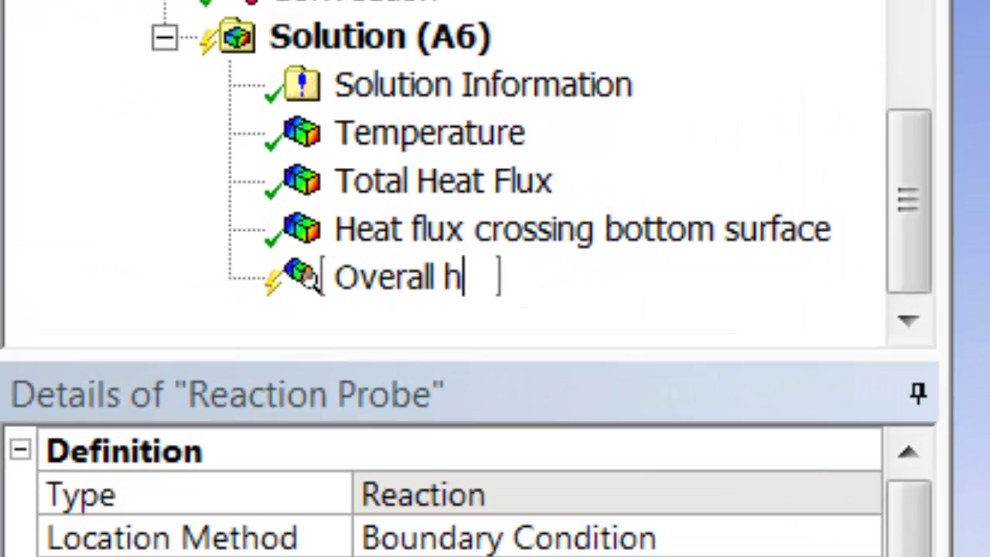
type("eat flux")
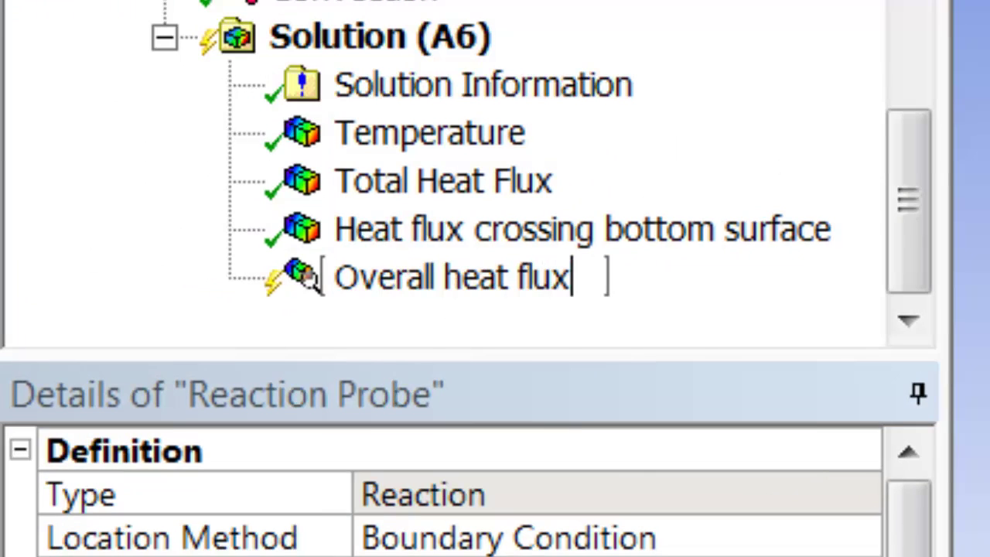
type(" crossi")
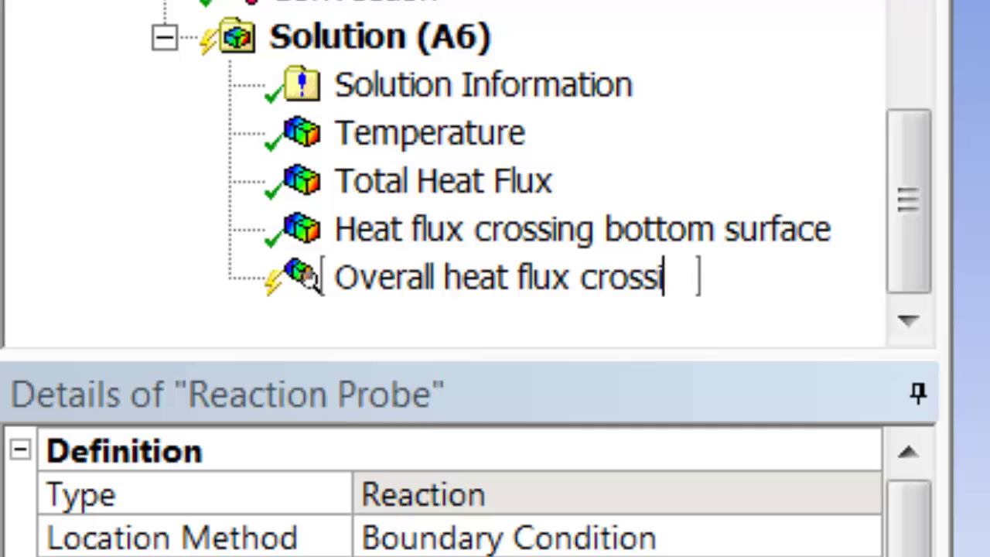
type("ng bottom s")
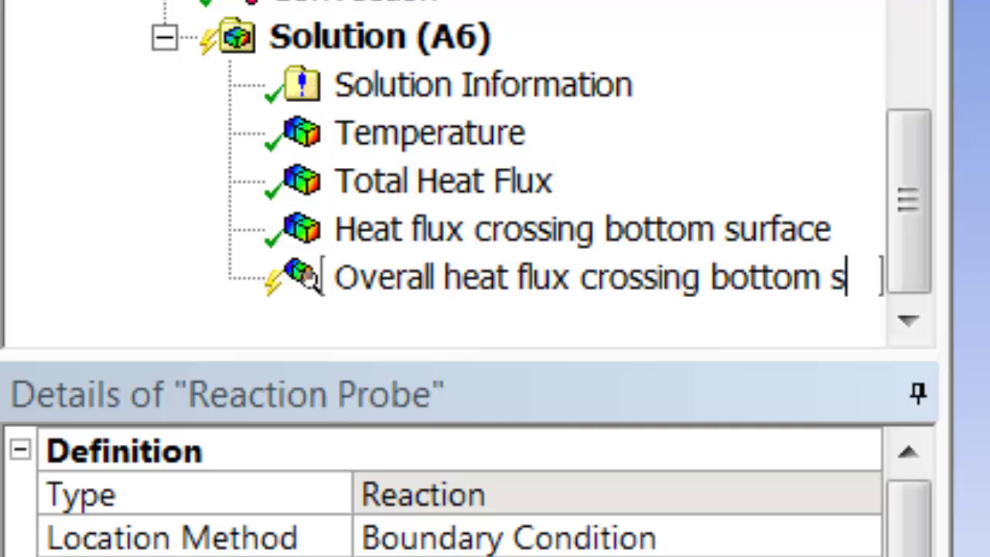
type("urface")
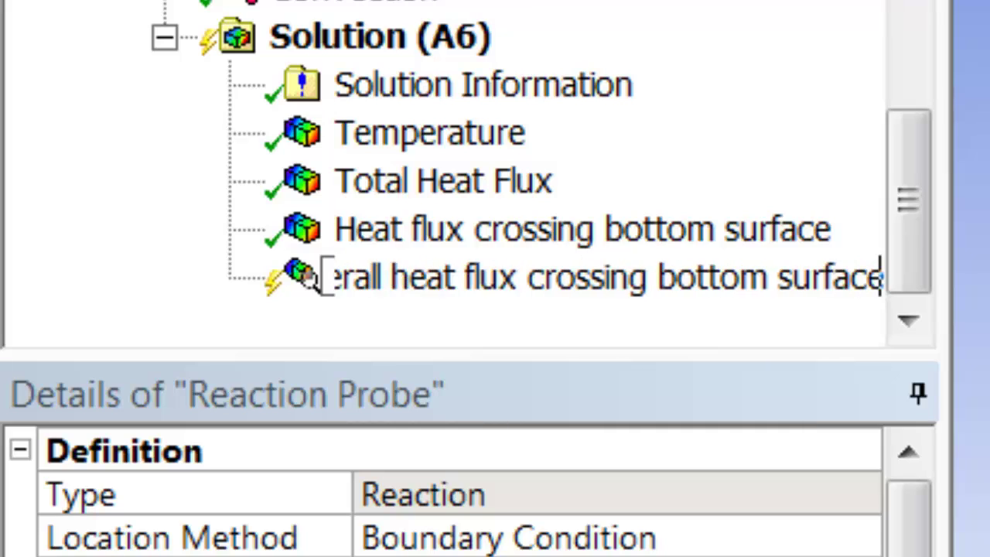
key("Return")
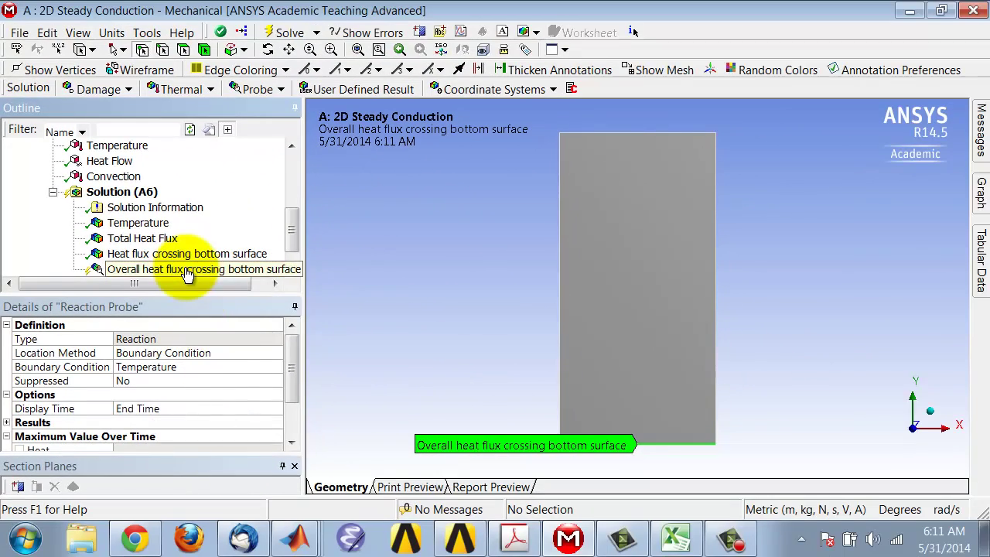
Evaluate all results and read the bottom-surface probe's heat of 1.648 W
right_click(186, 273)
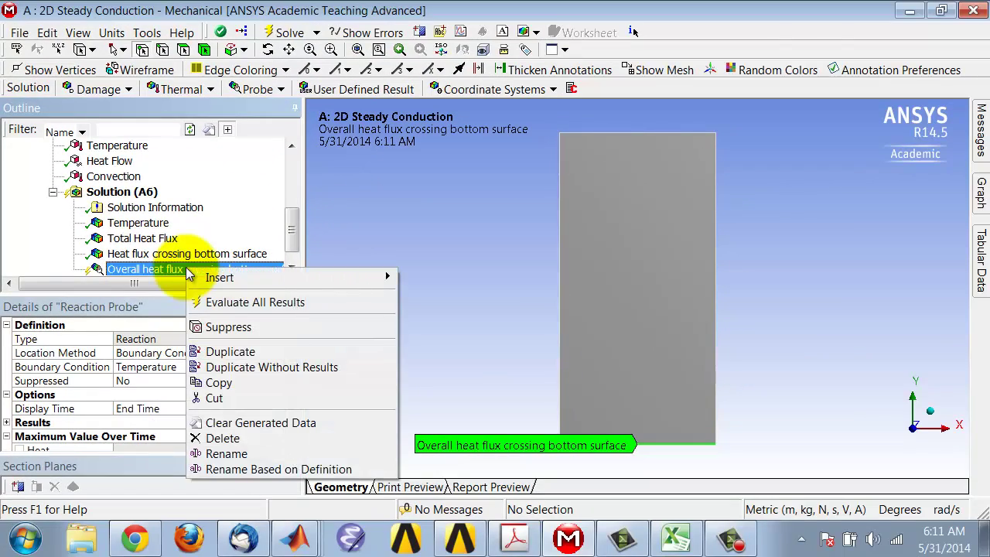
left_click(225, 302)
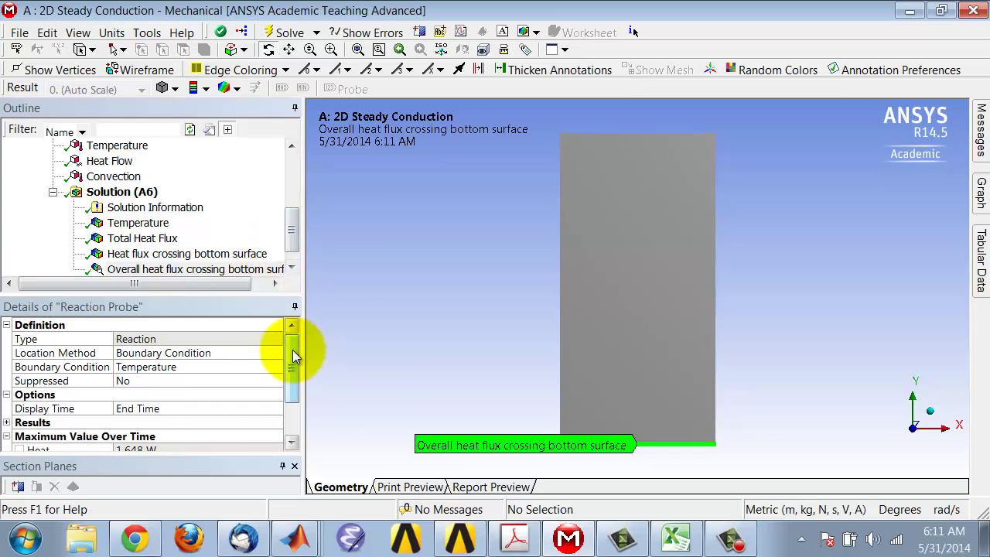
left_click_drag(293, 350, 306, 395)
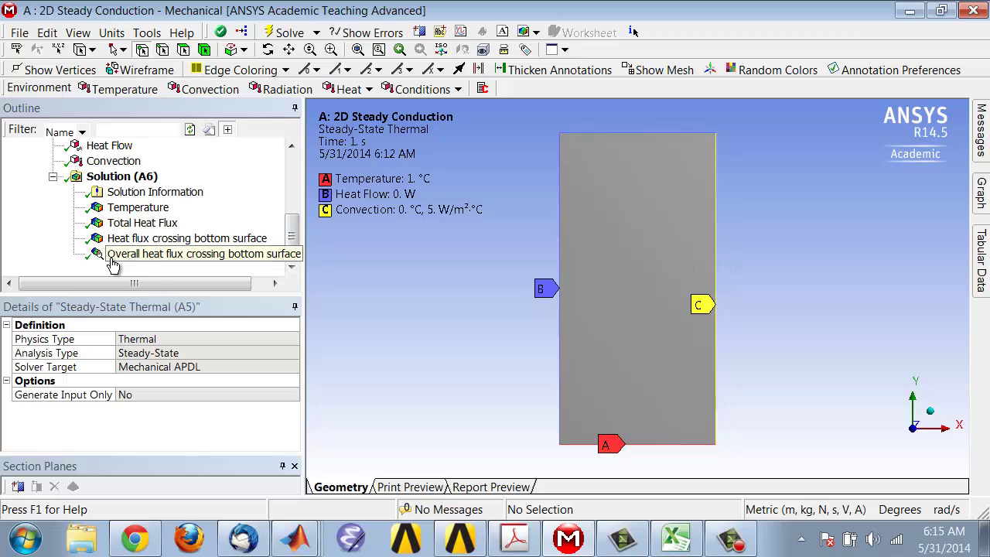
Create a second Reaction Probe from the right-edge Convection boundary condition
left_click_drag(292, 240, 295, 215)
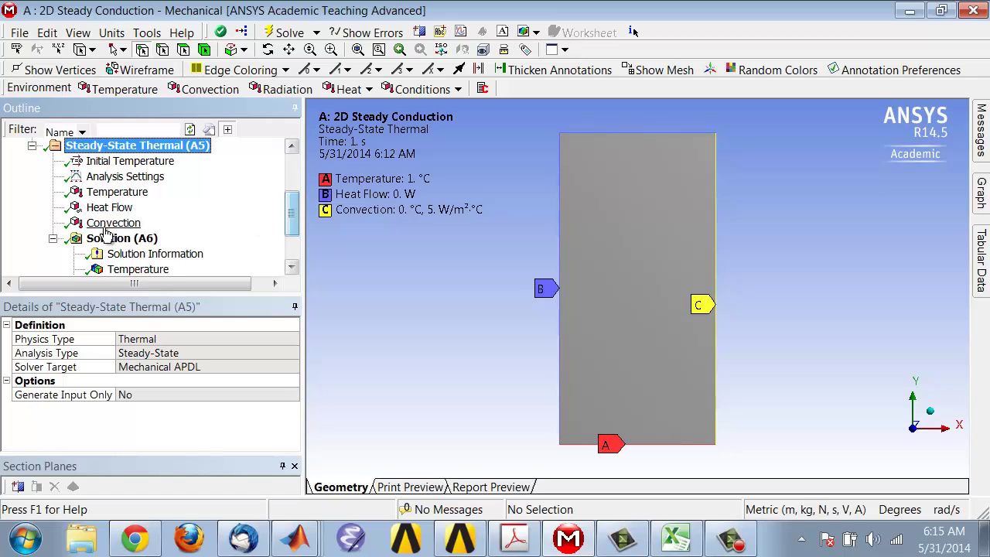
left_click_drag(112, 226, 115, 239)
left_click_drag(294, 205, 294, 242)
Rename the second probe to 'Overall heat flux crossing right surface'
right_click(138, 257)
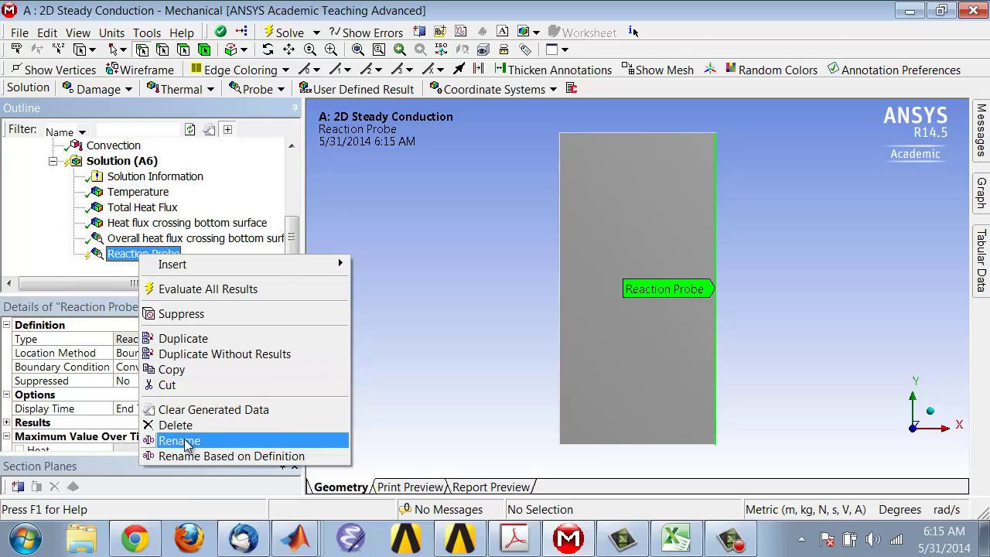
left_click(178, 440)
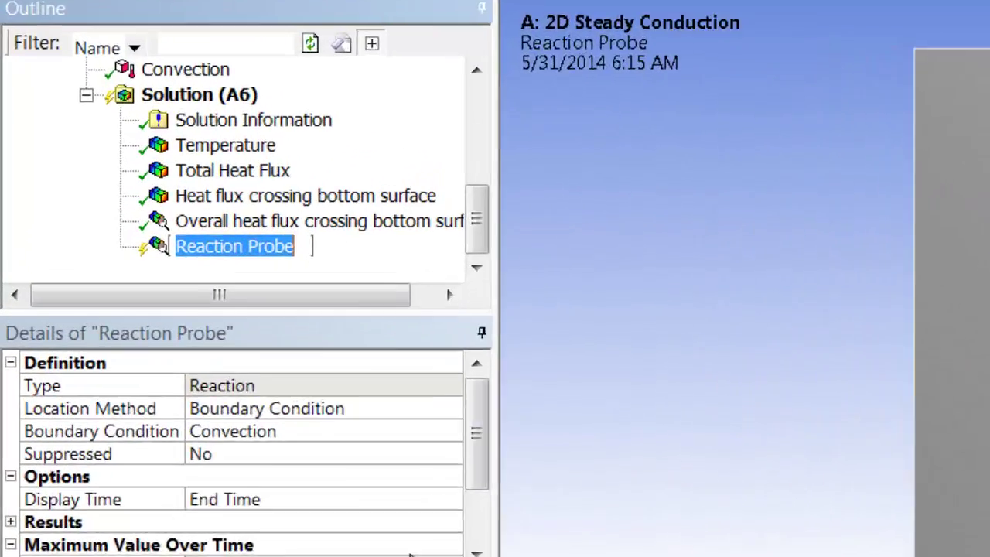
type("Overall")
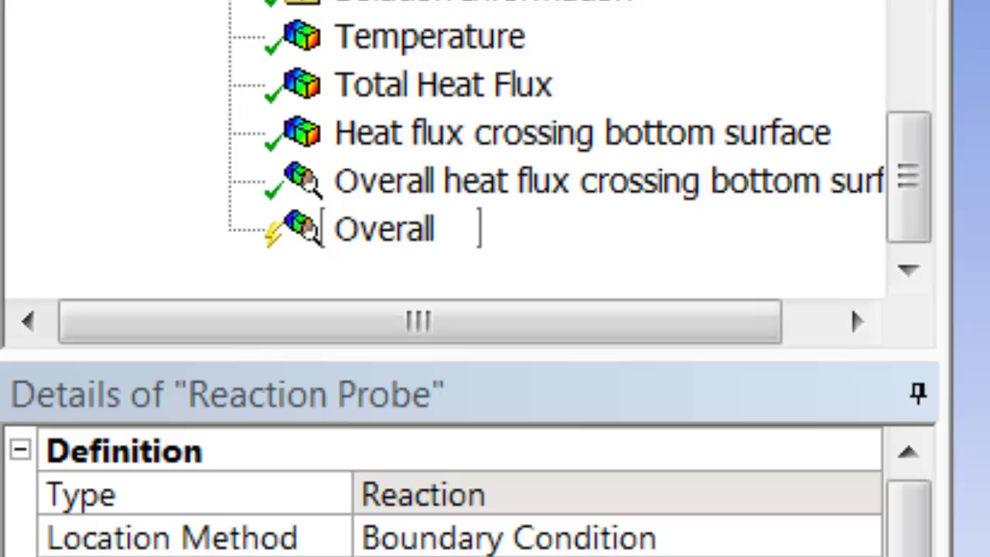
type(" heat flu")
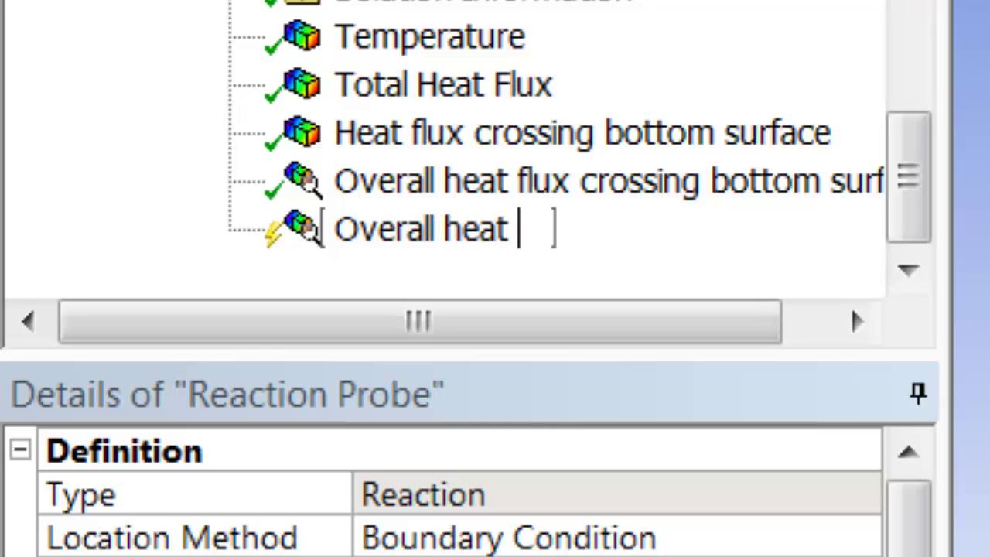
type("x c")
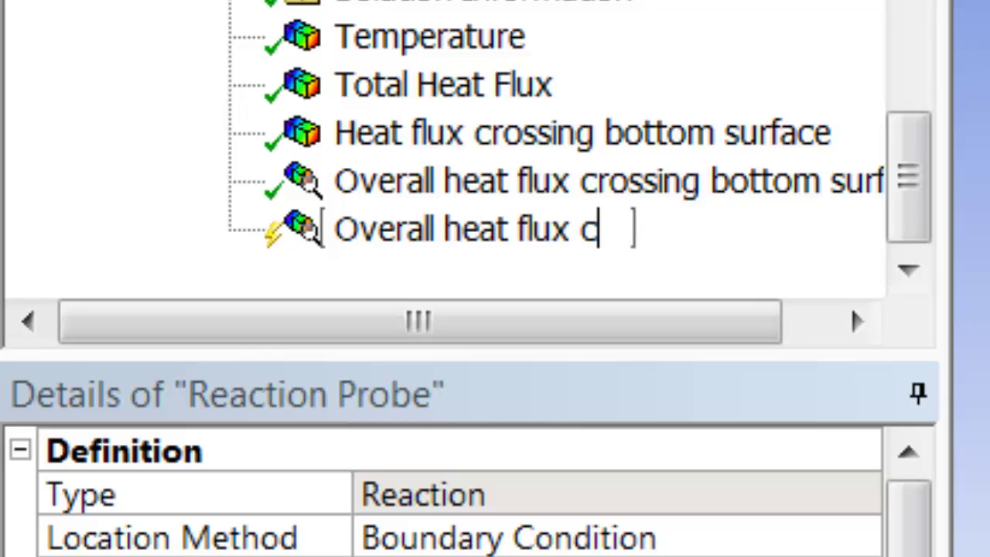
type("rossing")
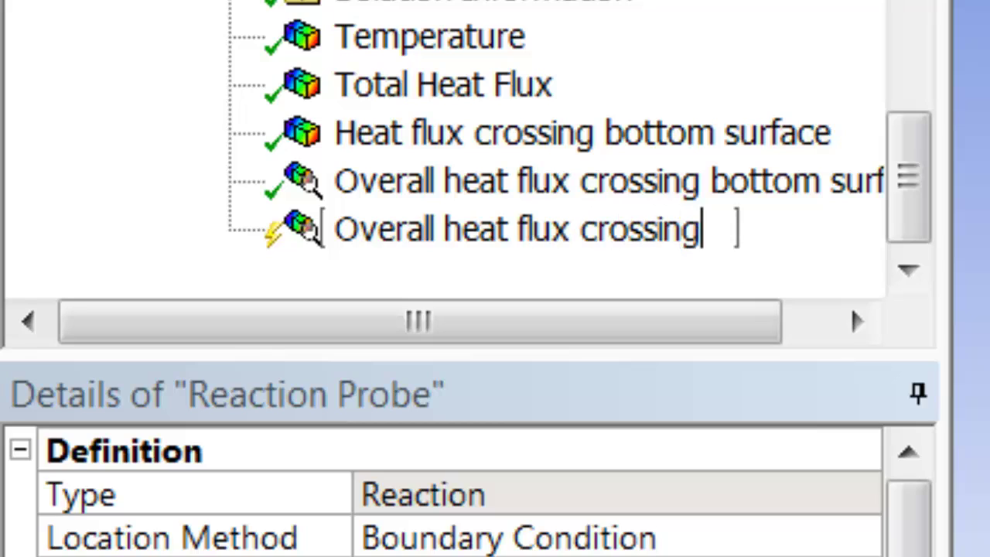
type(" right")
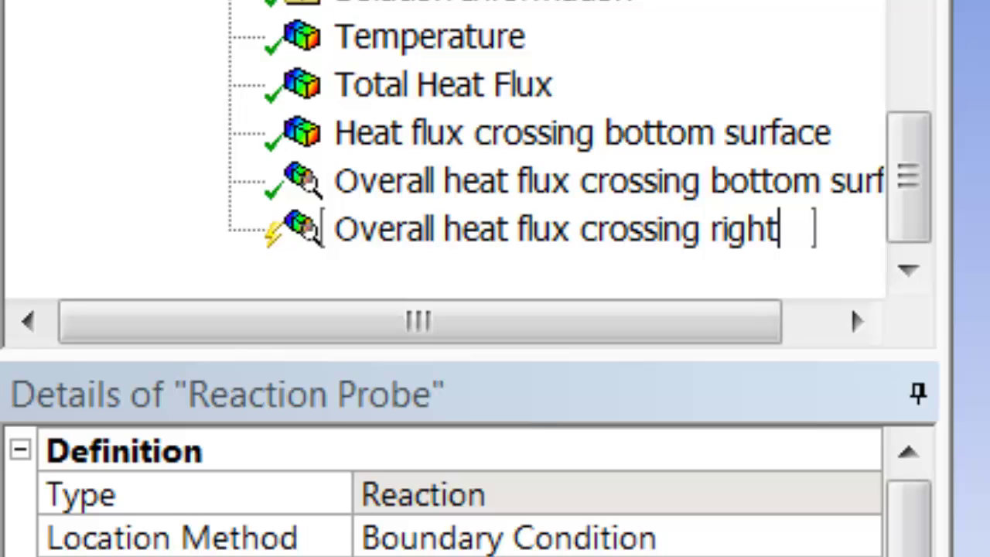
type(" surface")
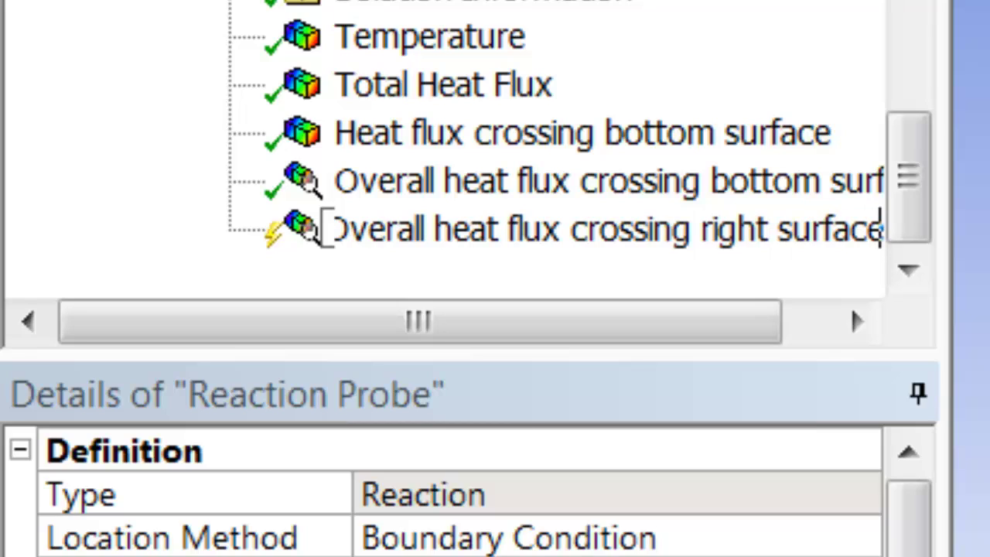
key("Return")
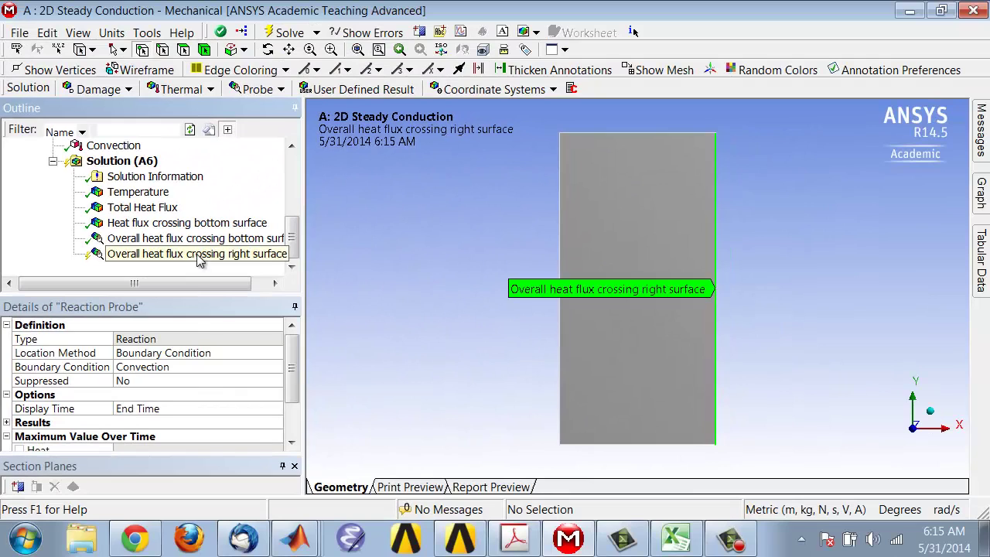
Evaluate all results so the right-surface probe reports -1.648 W heat
right_click(198, 260)
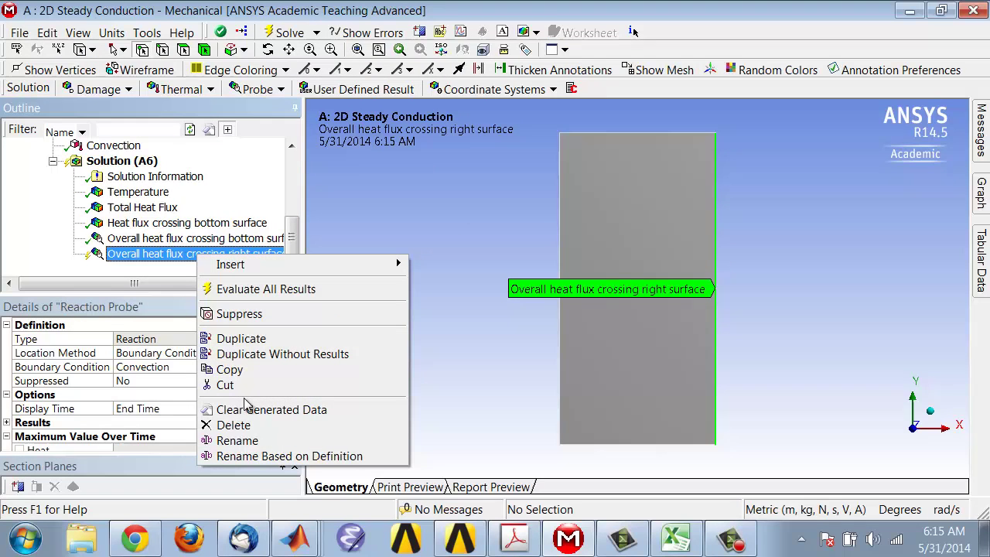
left_click(260, 289)
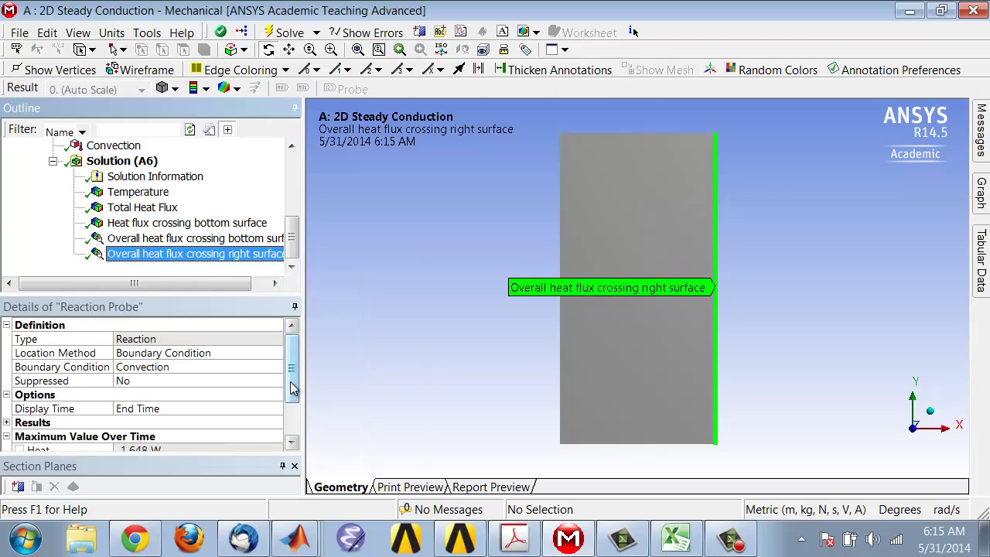
left_click_drag(293, 389, 309, 416)
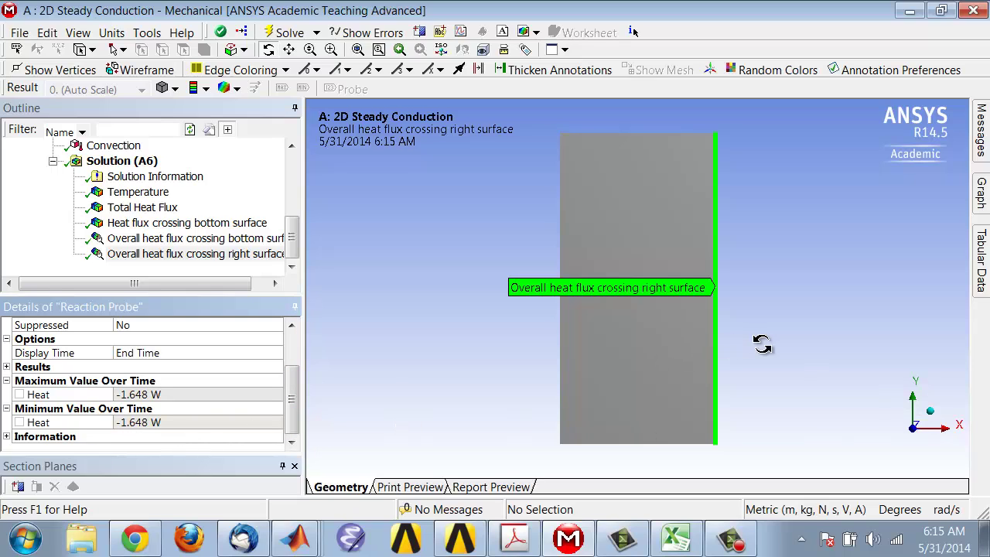
Display the bottom-surface probe's Details showing its 1.648 W heat
left_click(171, 239)
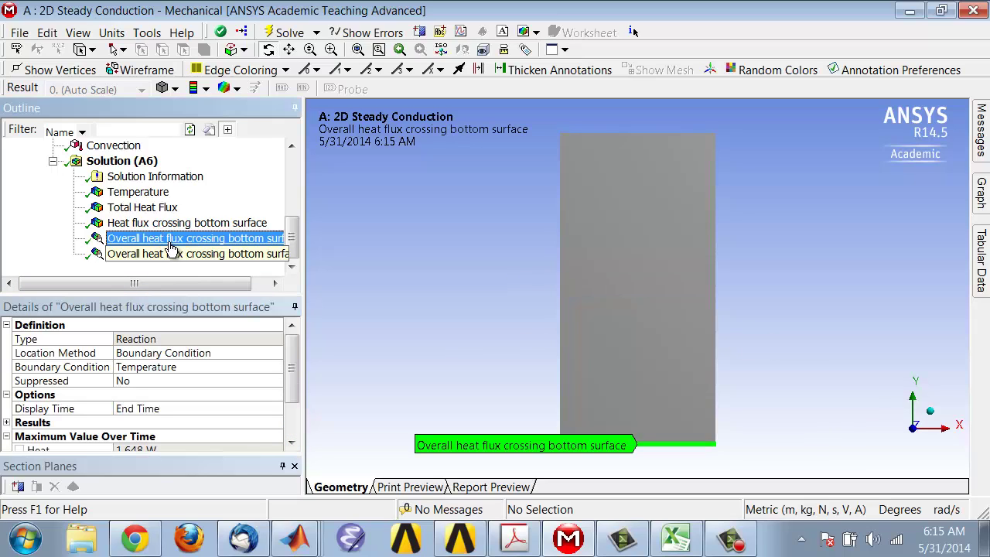
scroll(290, 362, "down", 1)
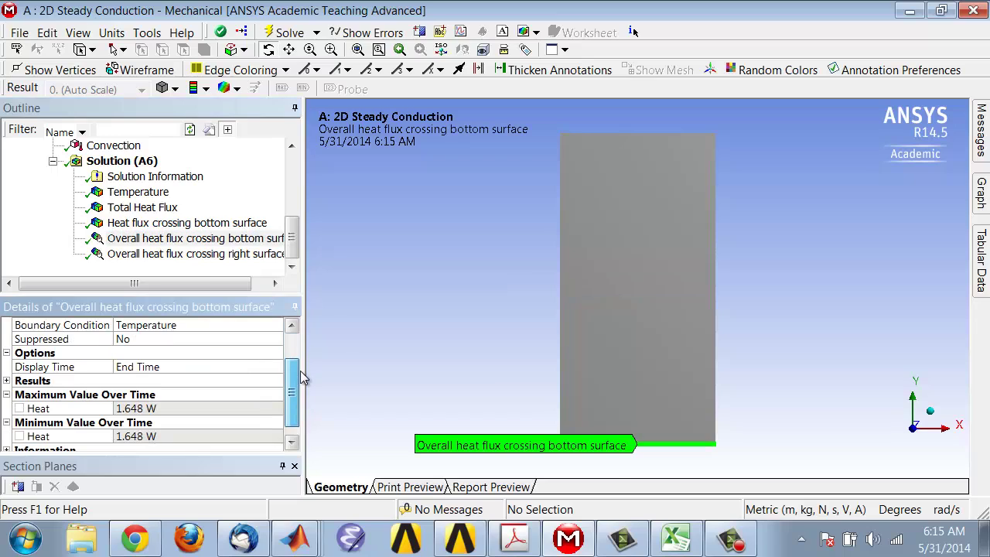